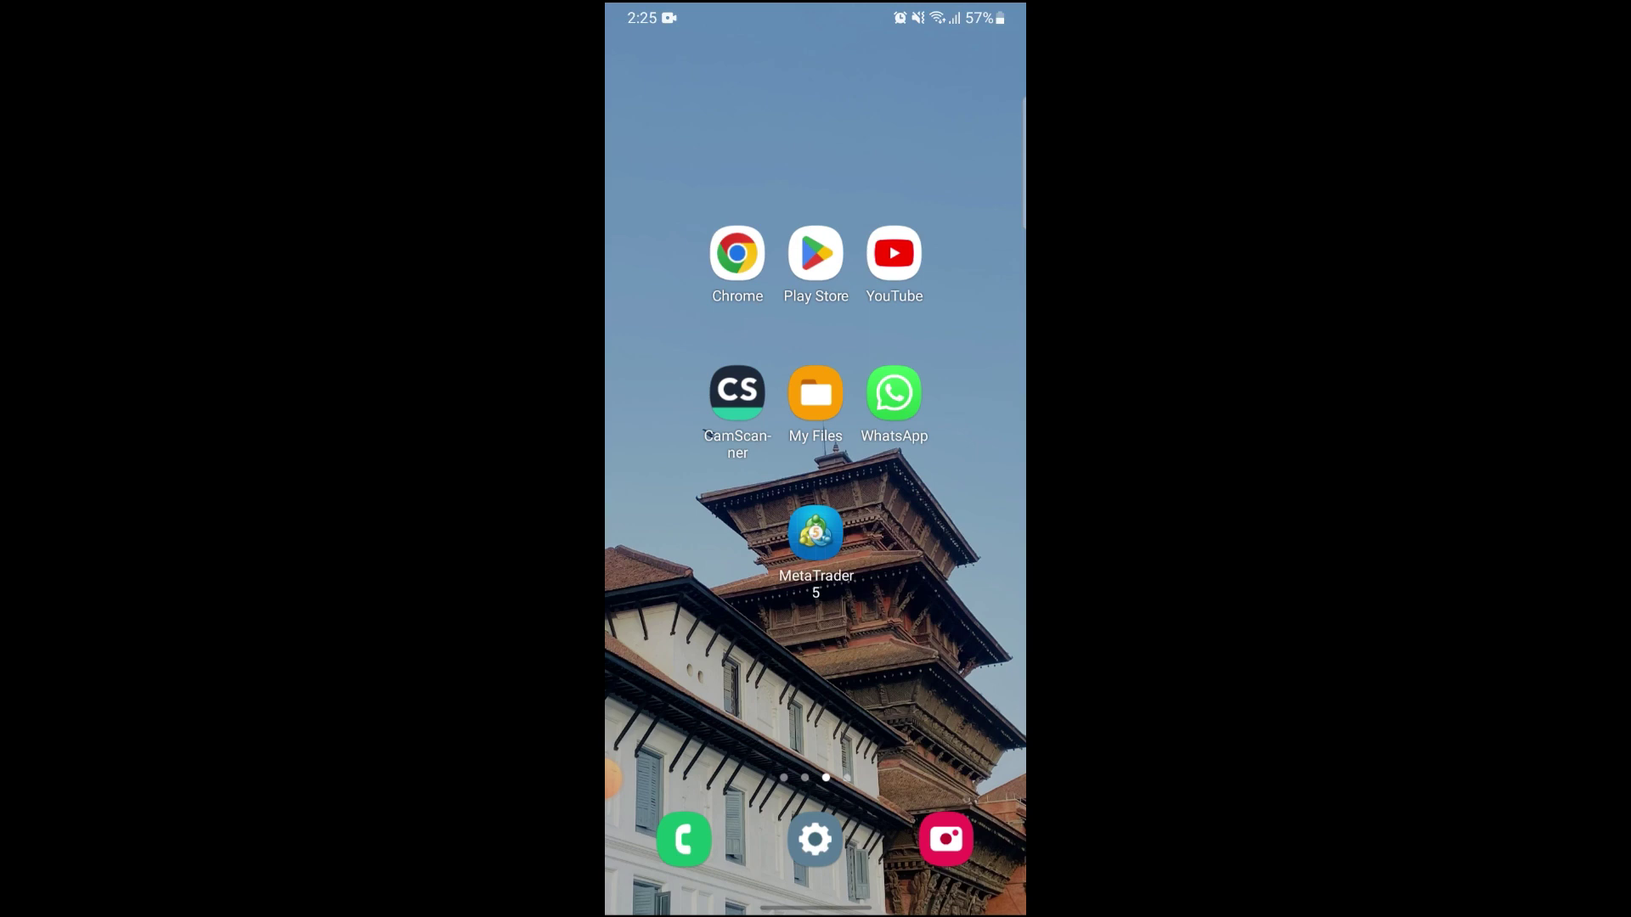
# - Launch MetaTrader 5 from the Android home screen to show the live currency quotes
pyautogui.click(816, 532)
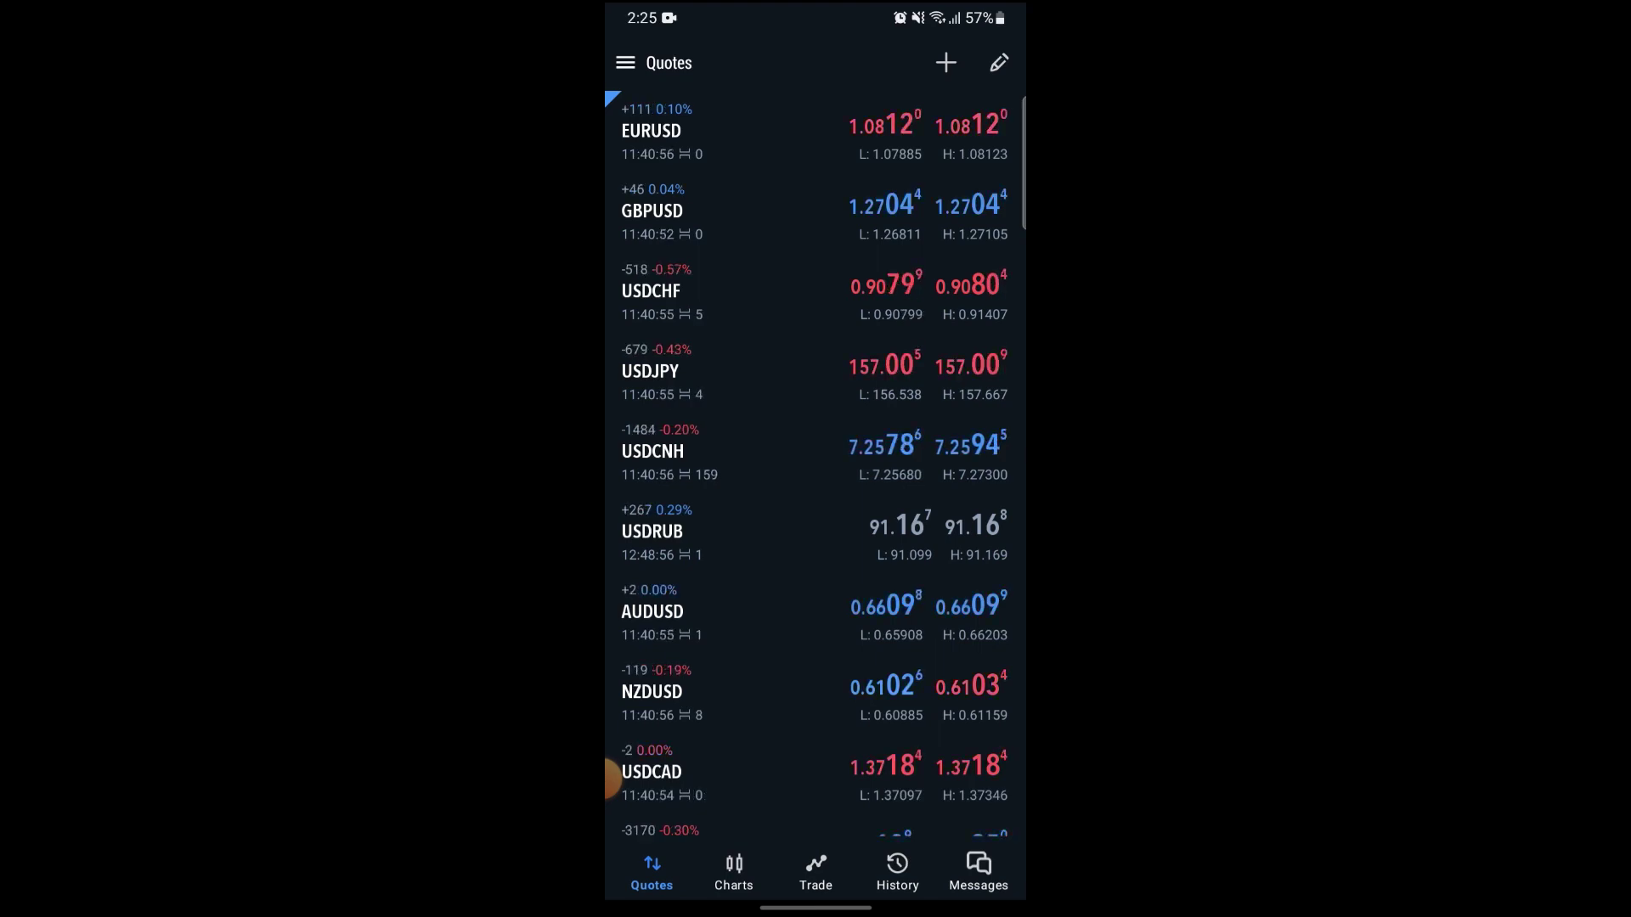
pyautogui.click(978, 872)
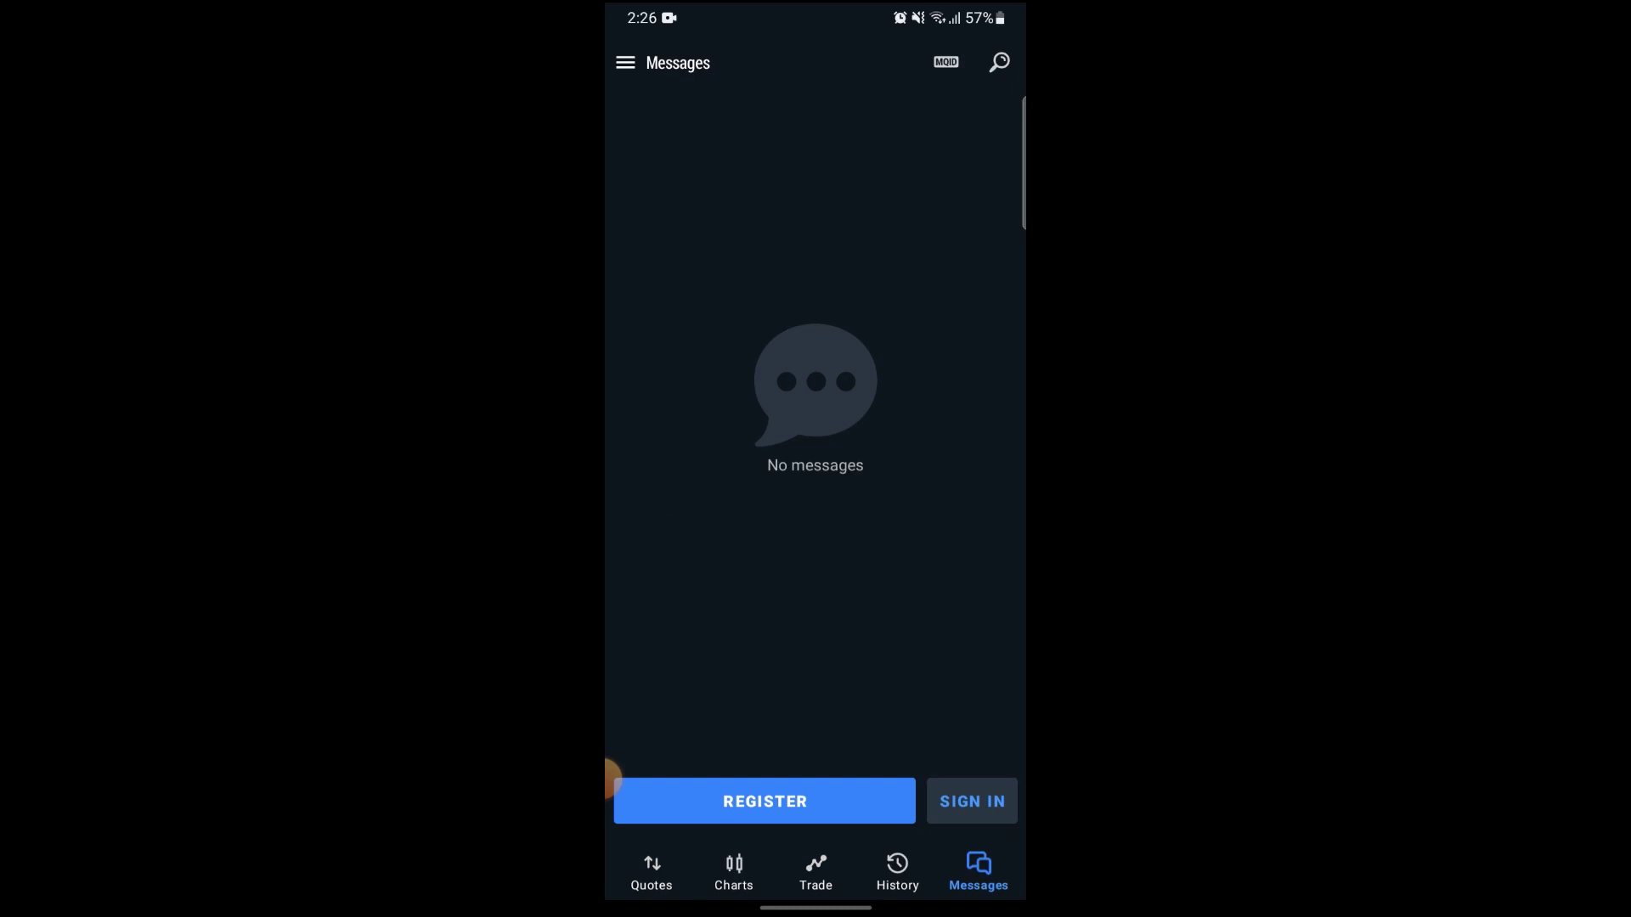
# - Show the Trade screen with balance, equity, margin and the open EURUSD buy position
pyautogui.click(816, 872)
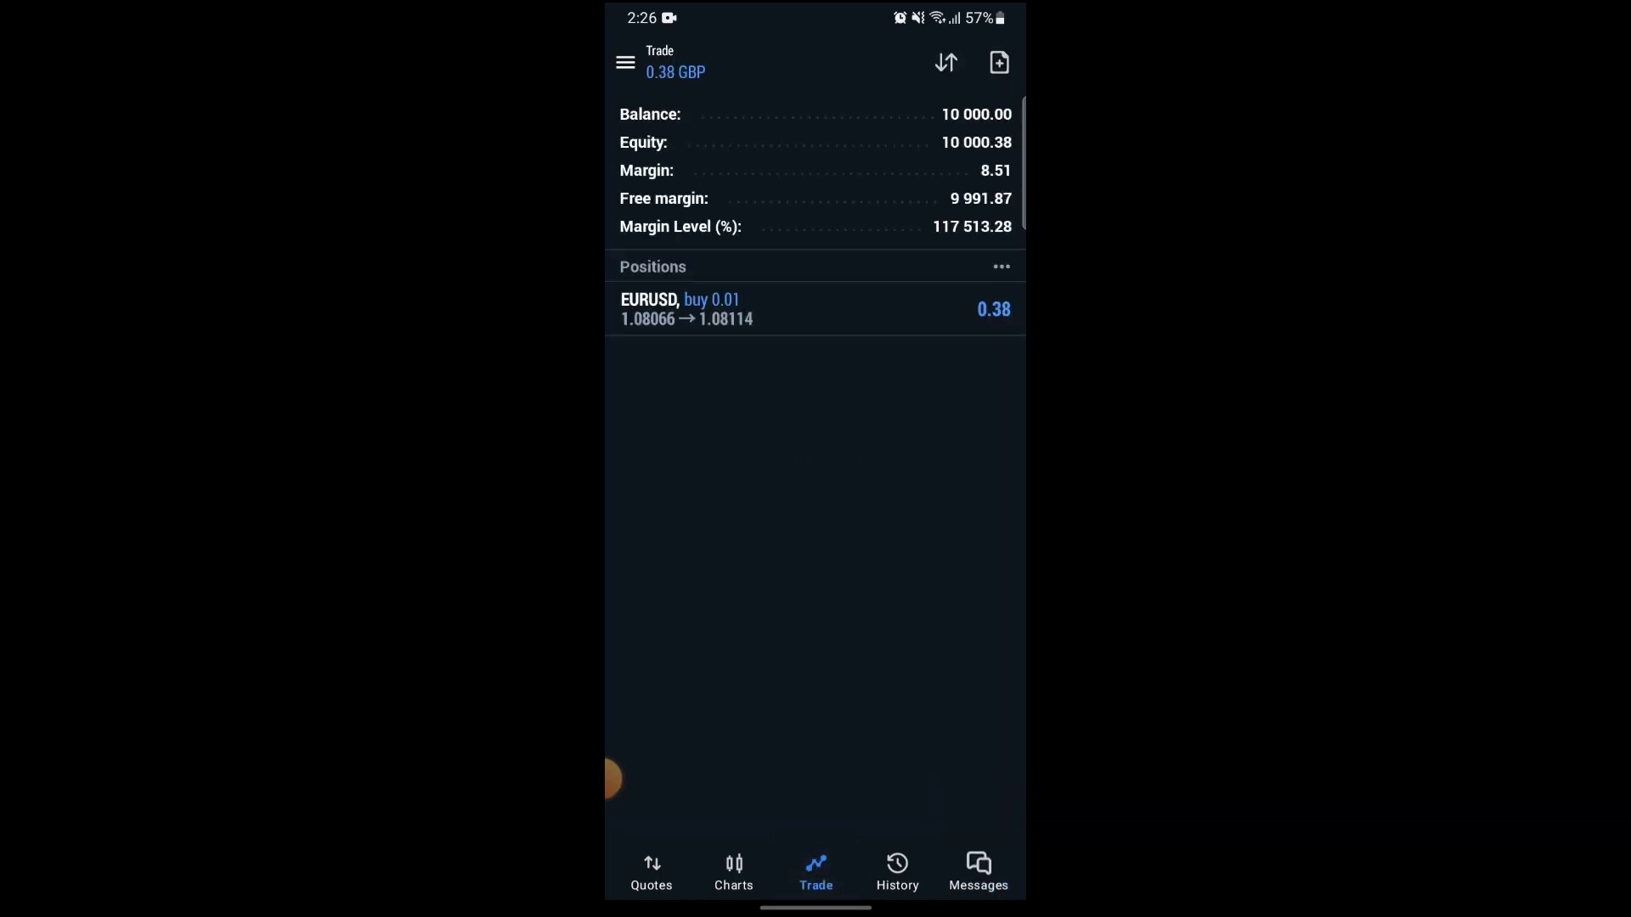